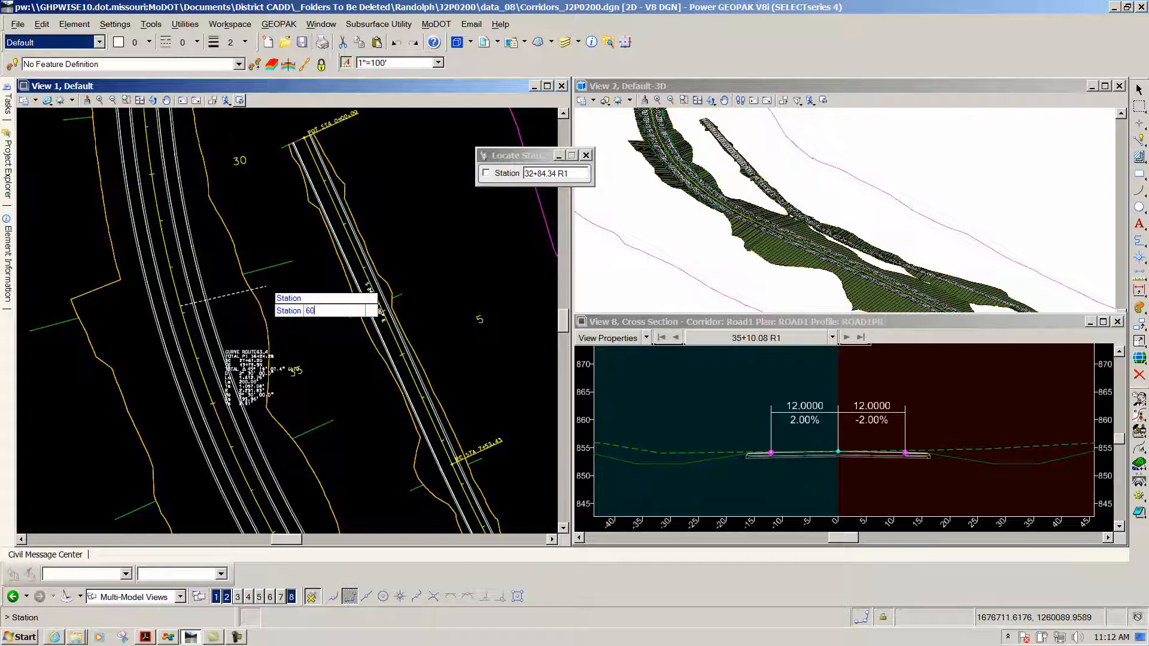
- Display the Route63 corridor's cross section at station 60+00 in View 8 and inspect the area between the two roadways
text(+00)
key(Return)
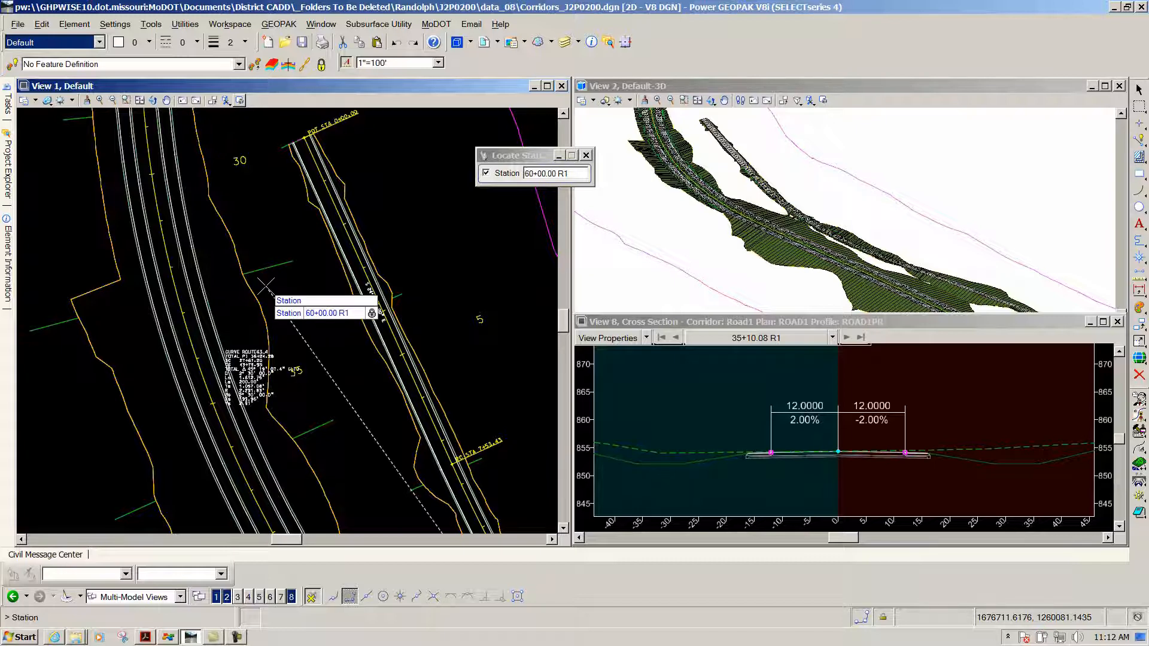
scroll(265, 274, down, 4)
scroll(371, 344, up, 3)
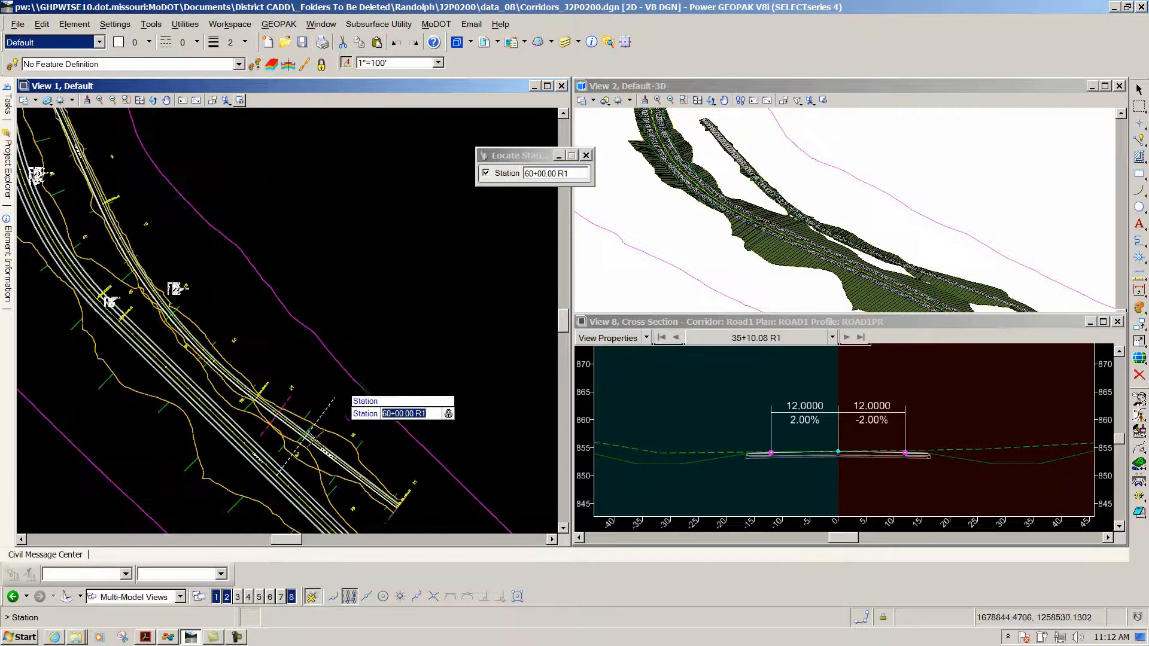
scroll(310, 449, up, 2)
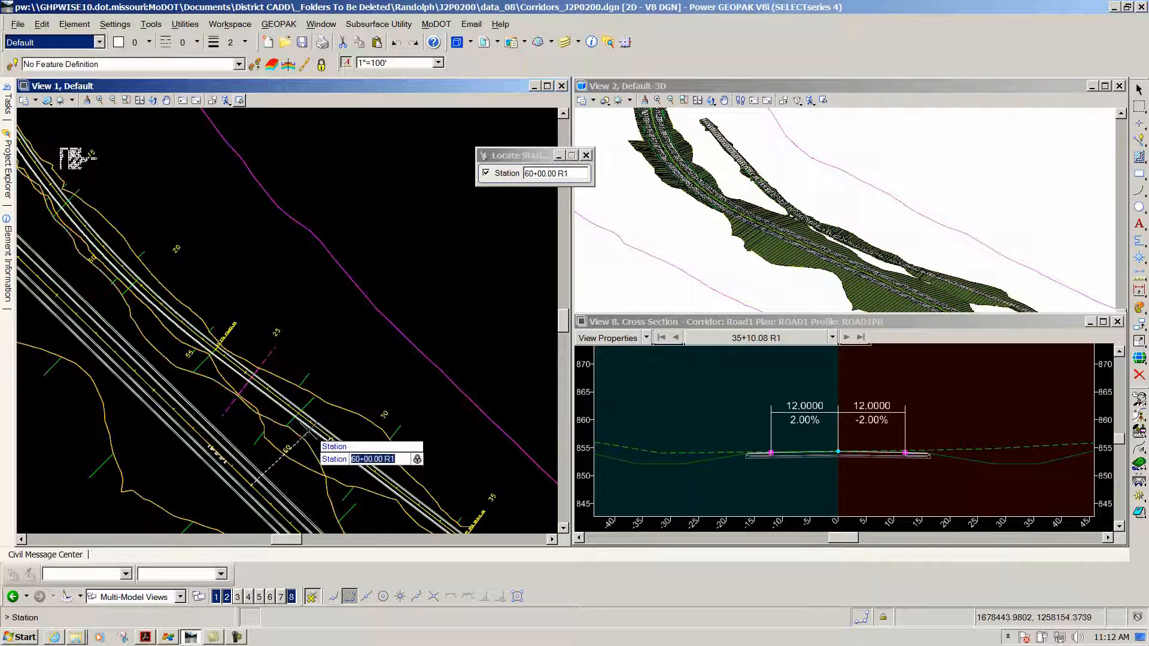
click(315, 439)
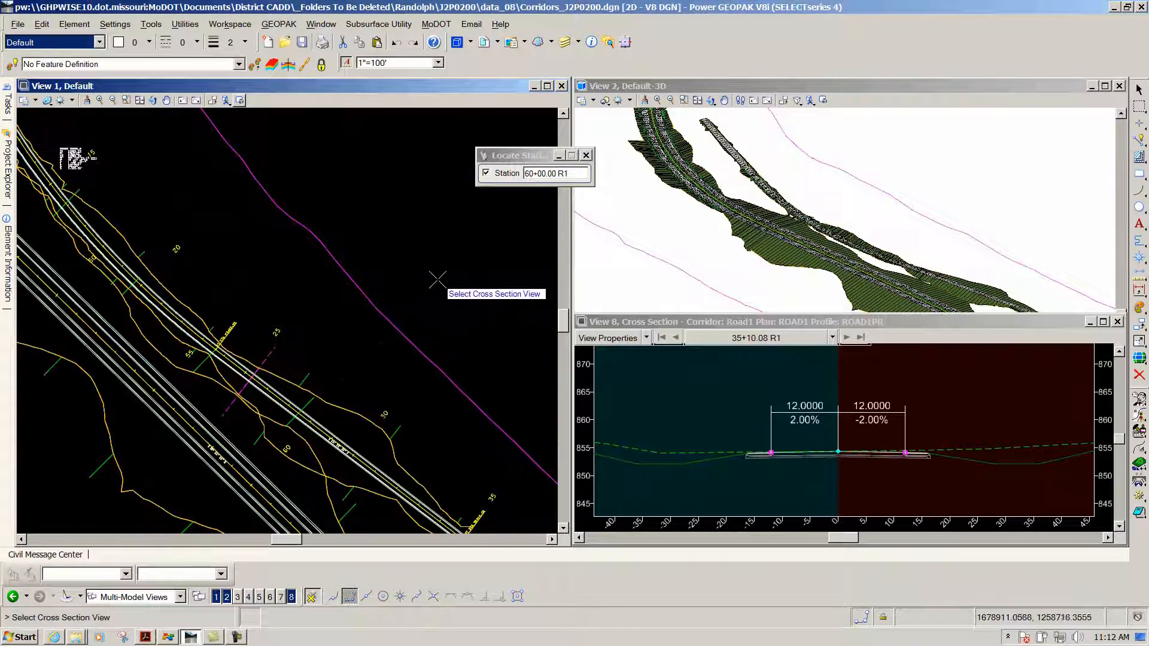
click(709, 377)
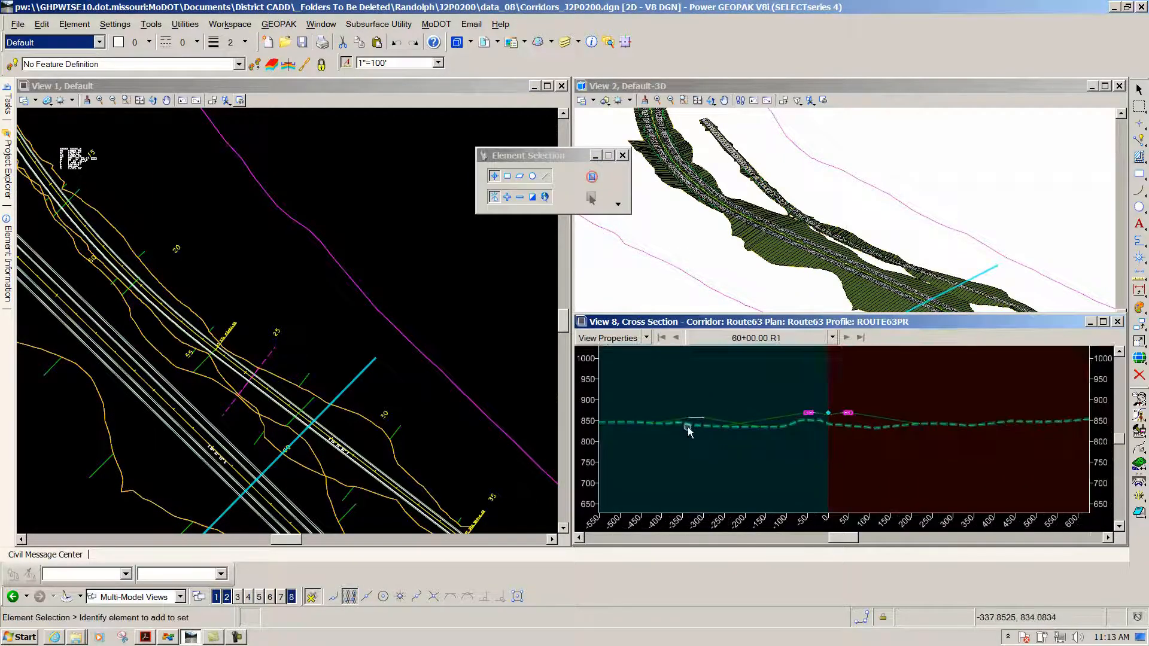
scroll(689, 427, up, 3)
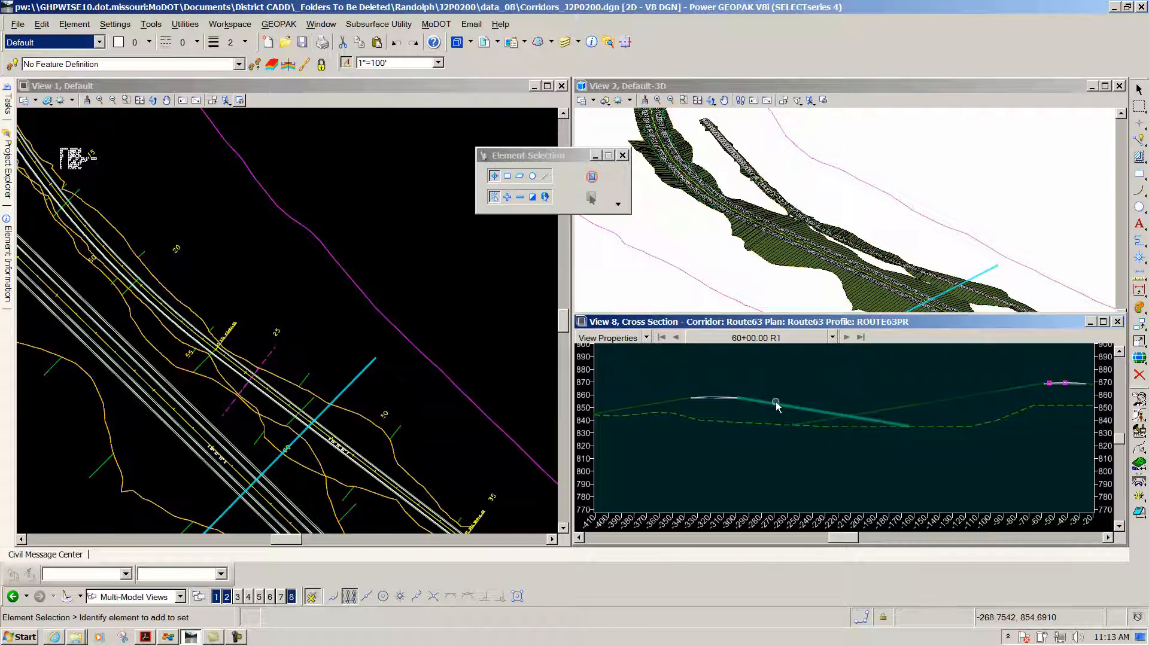
scroll(784, 392, down, 2)
scroll(796, 388, up, 2)
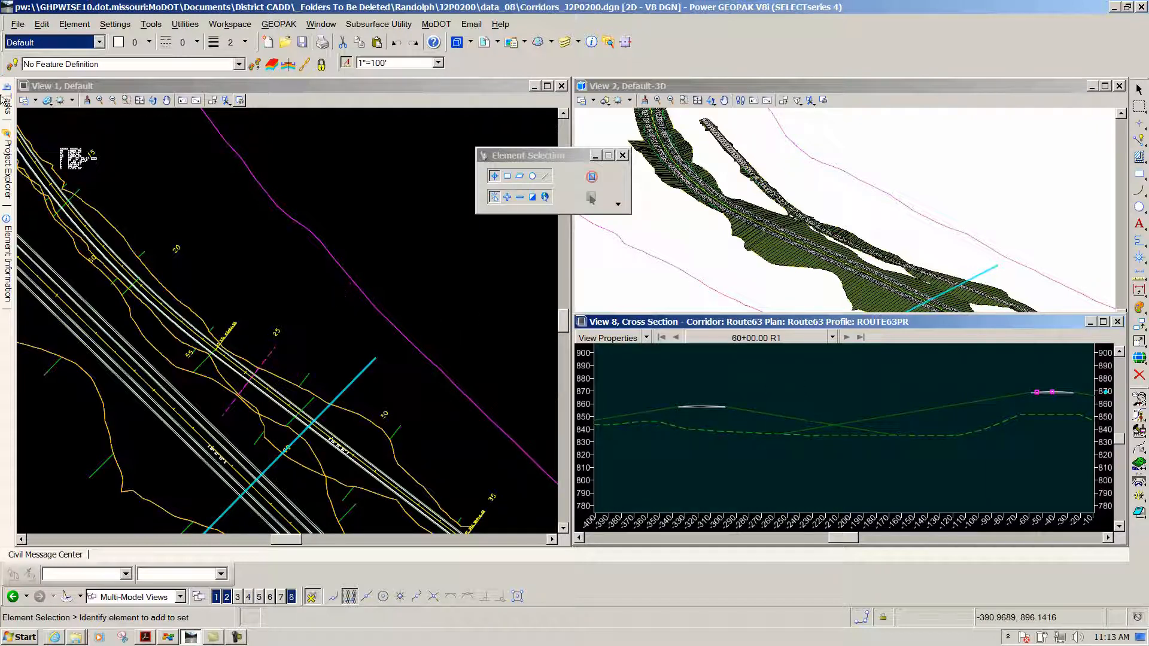
- Open the target aliasing settings for the Route63 corridor, keeping the cross section in sight
mouse_move(7, 103)
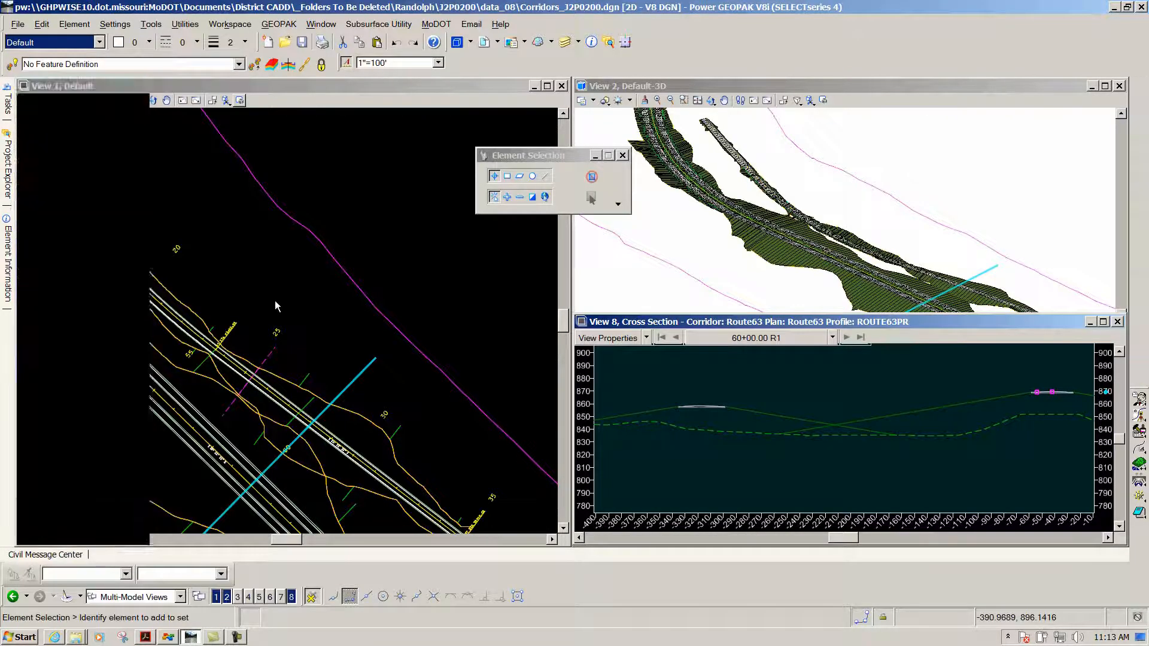
scroll(293, 272, down, 3)
scroll(261, 360, up, 3)
scroll(243, 388, up, 1)
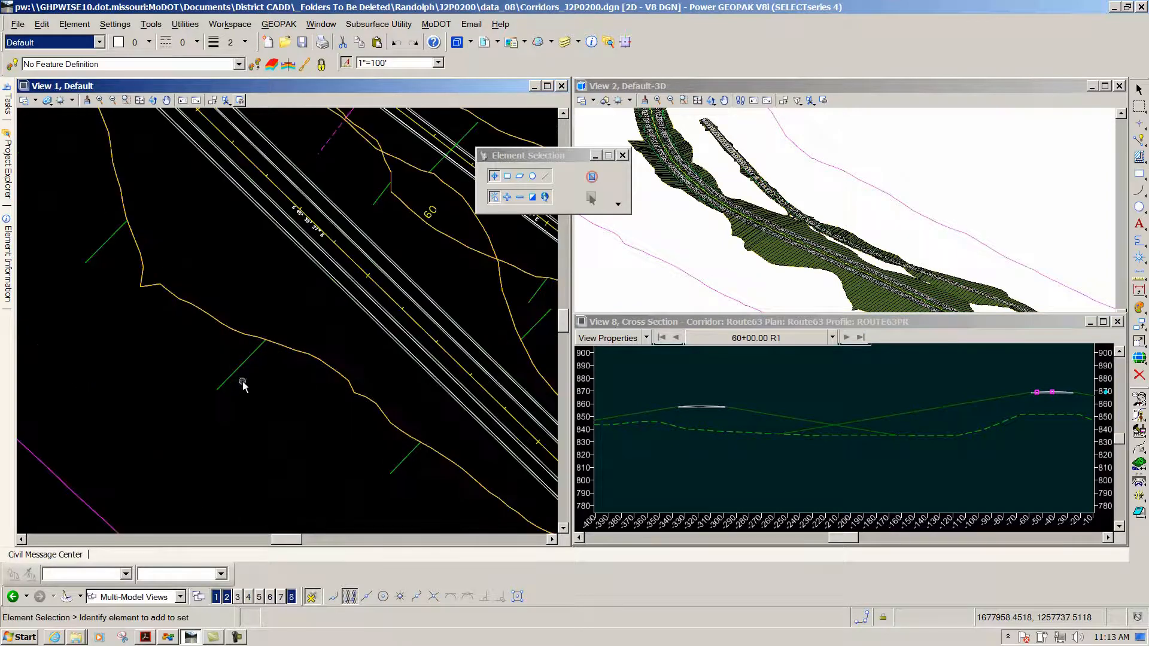
scroll(236, 378, down, 2)
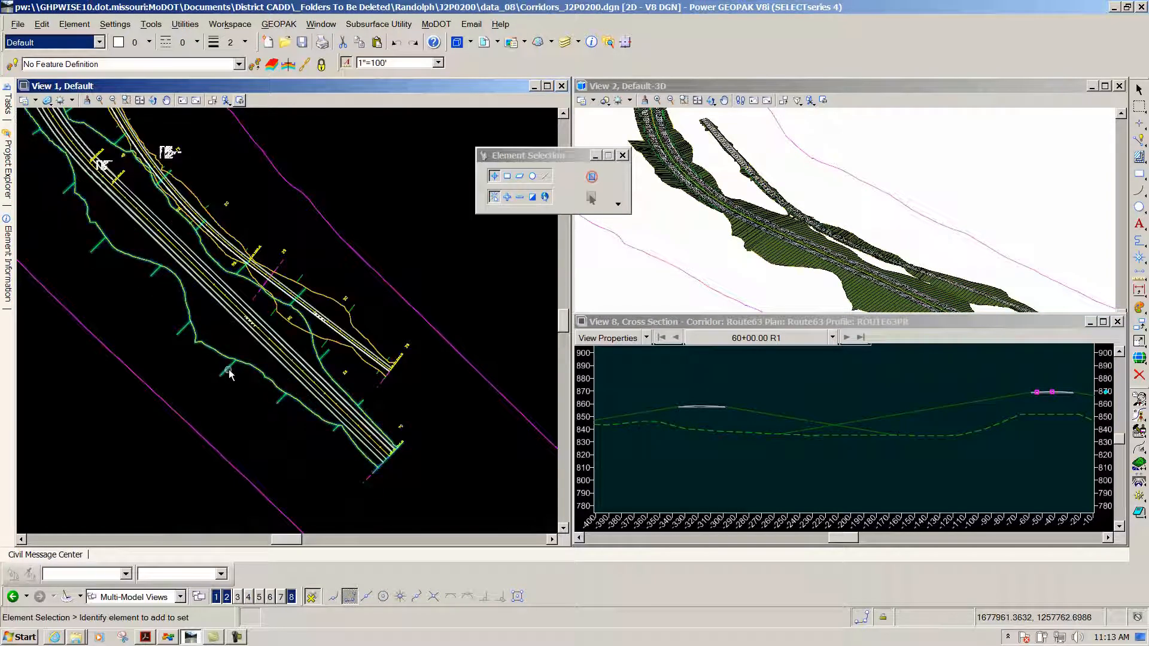
click(229, 373)
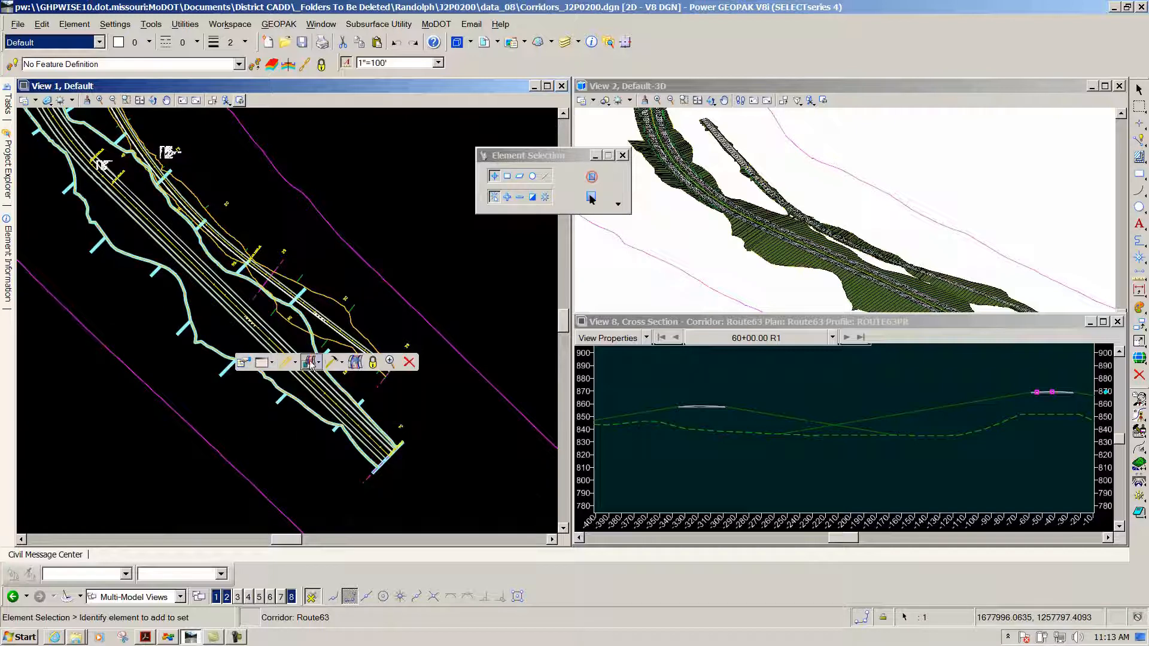
click(342, 365)
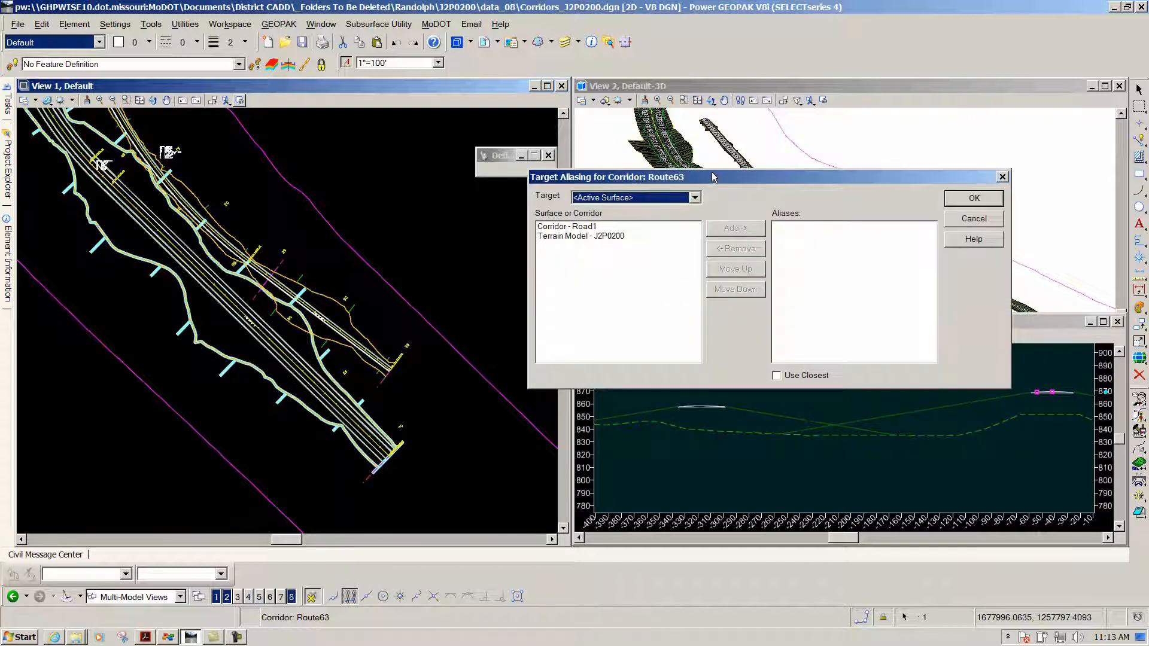
drag(711, 171, 387, 163)
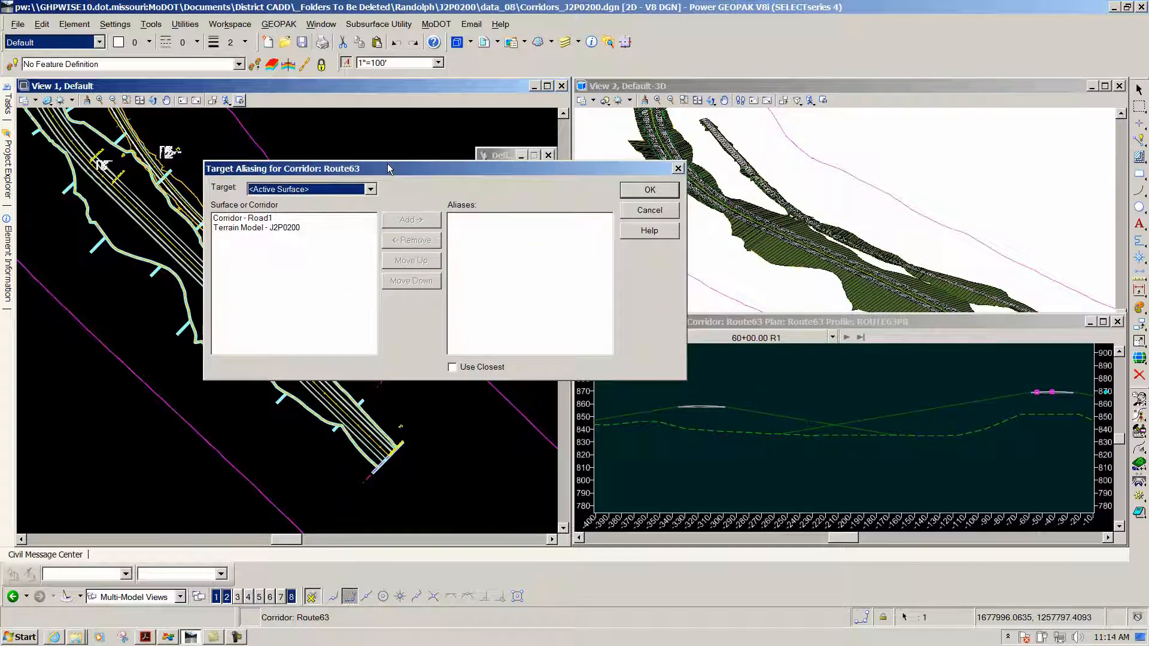
drag(367, 170, 361, 178)
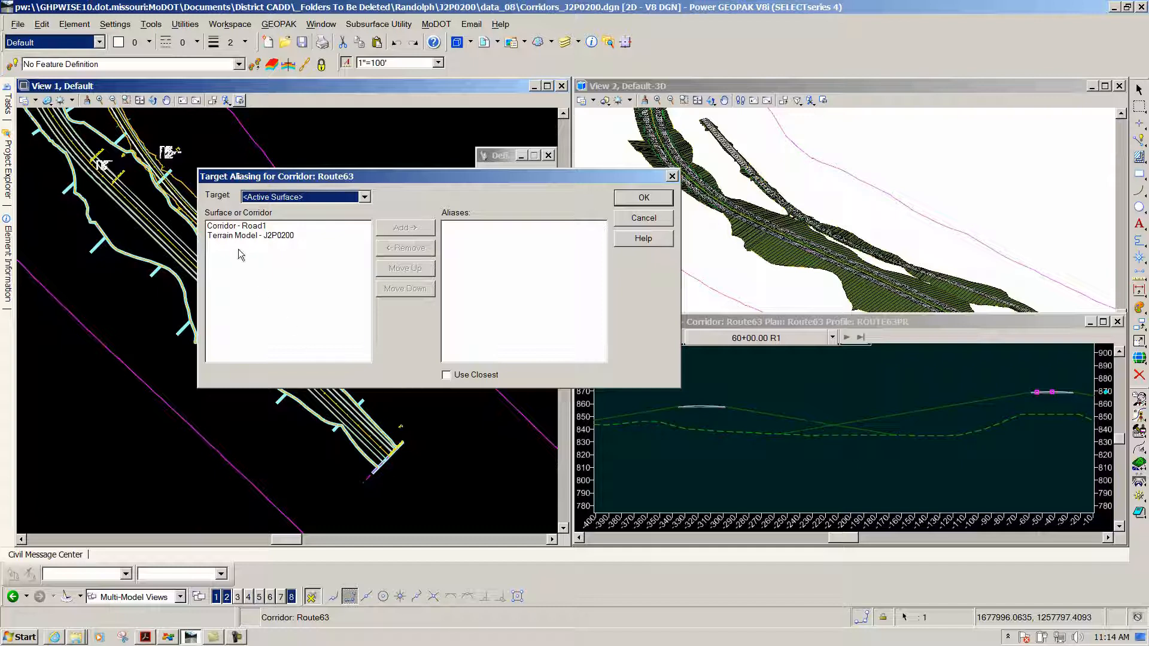
- Alias the Route63 corridor's <Active Surface> target to Corridor - Road1 first and Terrain Model - J2P0200 second, and apply it
click(231, 226)
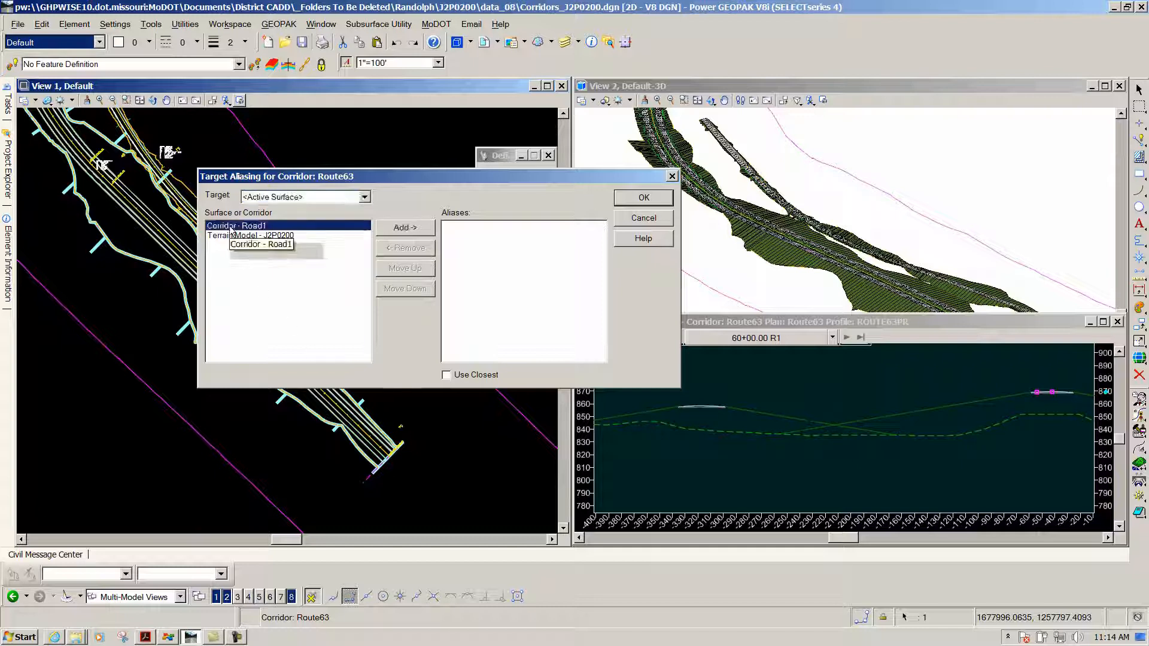
click(391, 229)
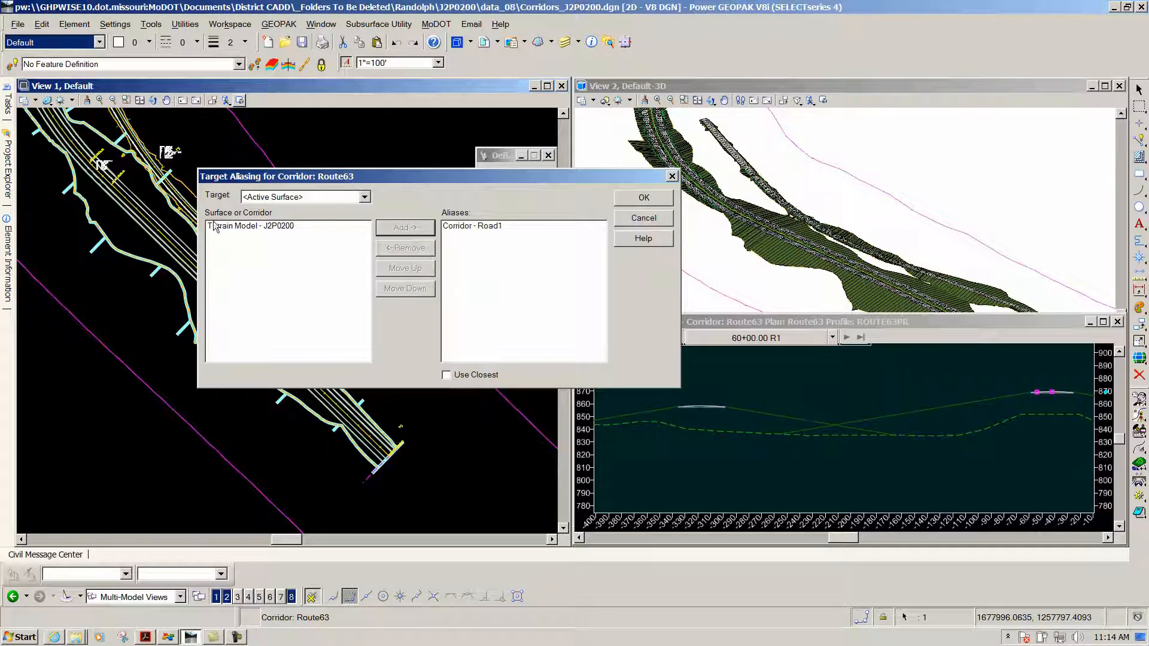
click(240, 227)
click(390, 227)
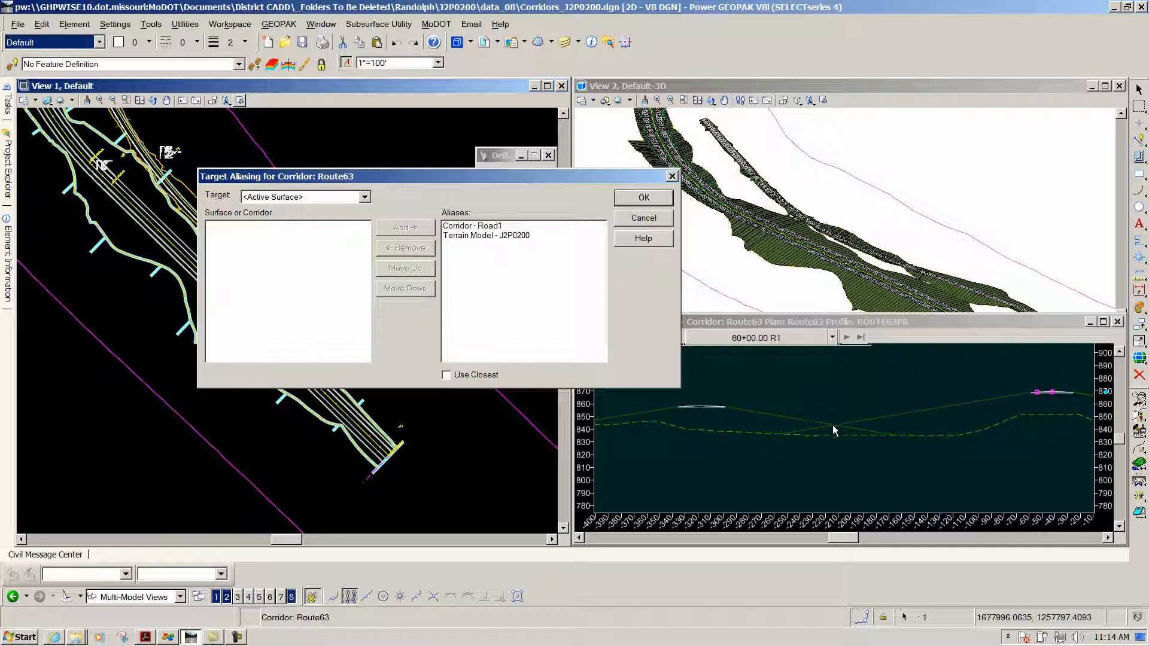
click(644, 198)
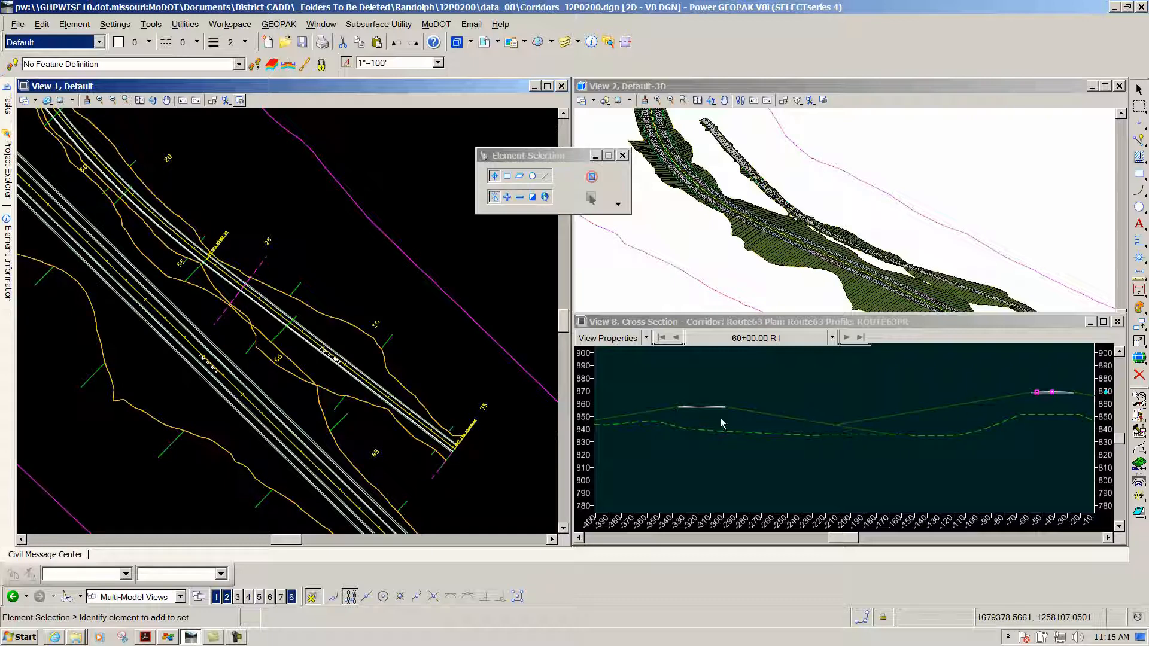
- Add the Route63 corridor as a clipping reference to the Road1 corridor
click(388, 336)
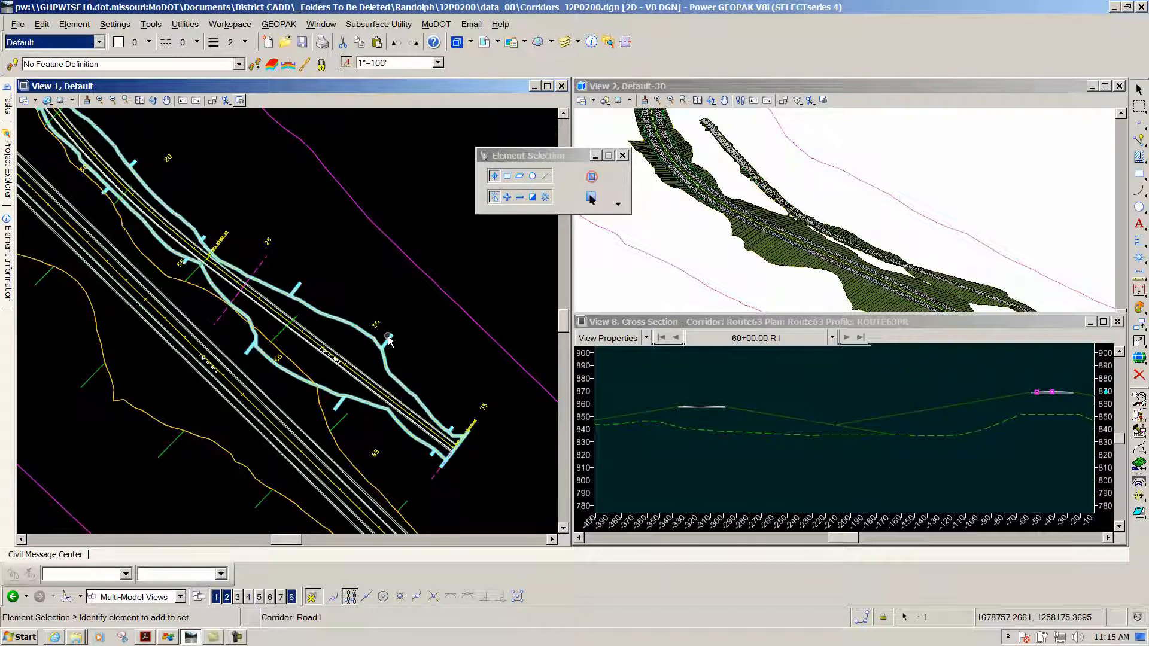
mouse_move(389, 338)
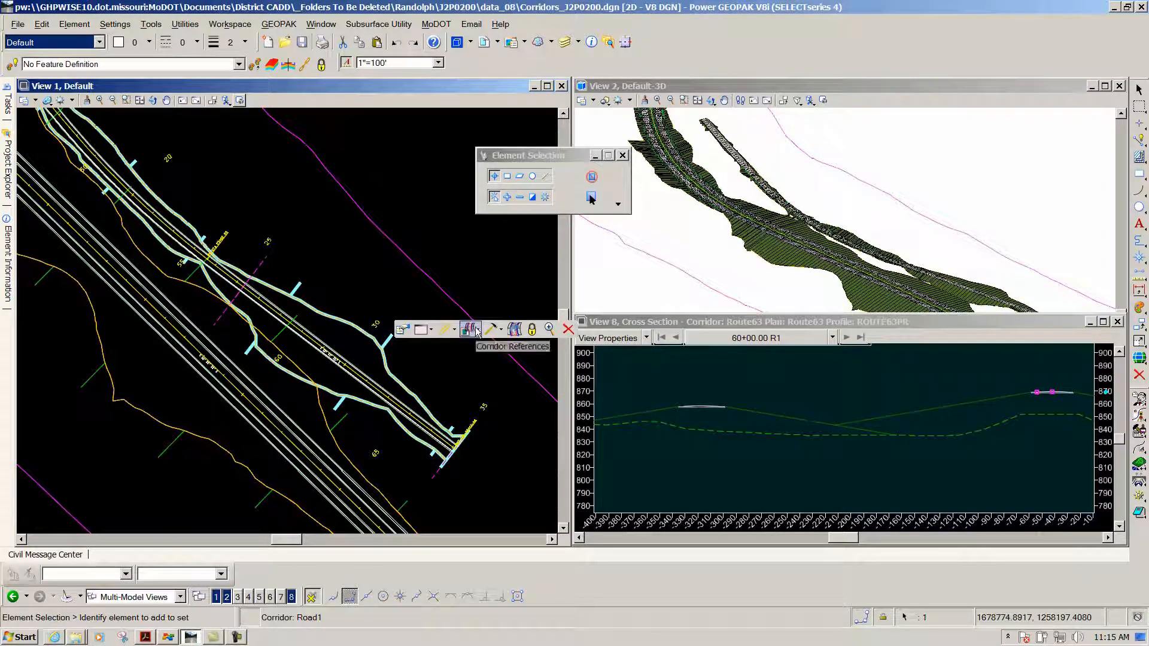
click(478, 331)
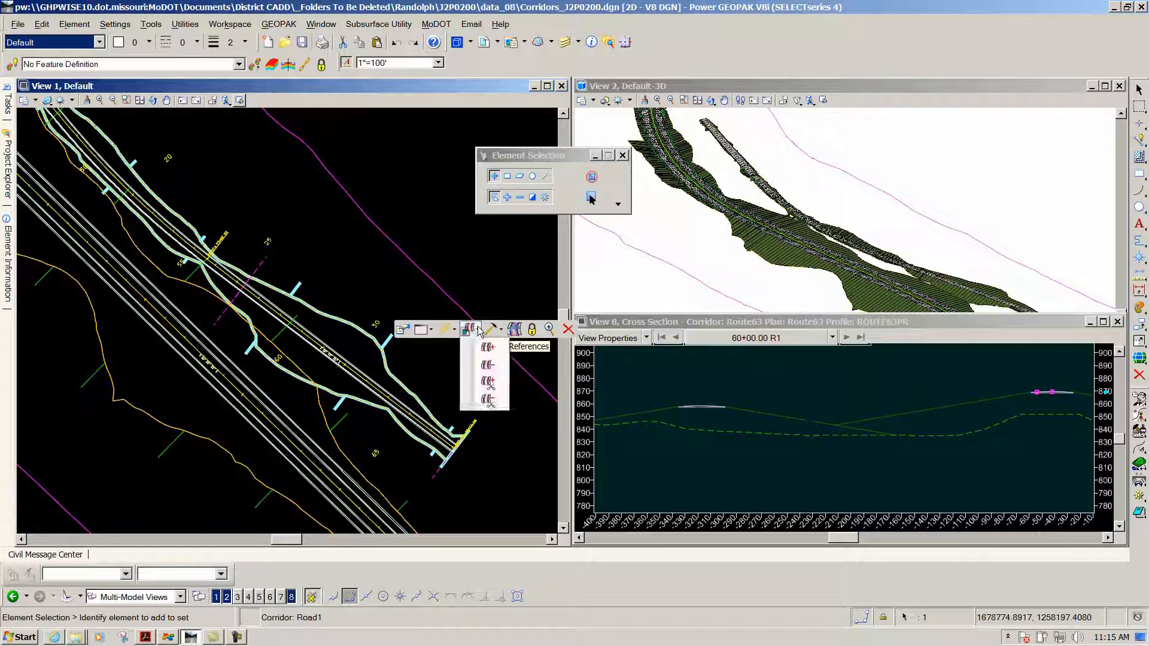
click(489, 383)
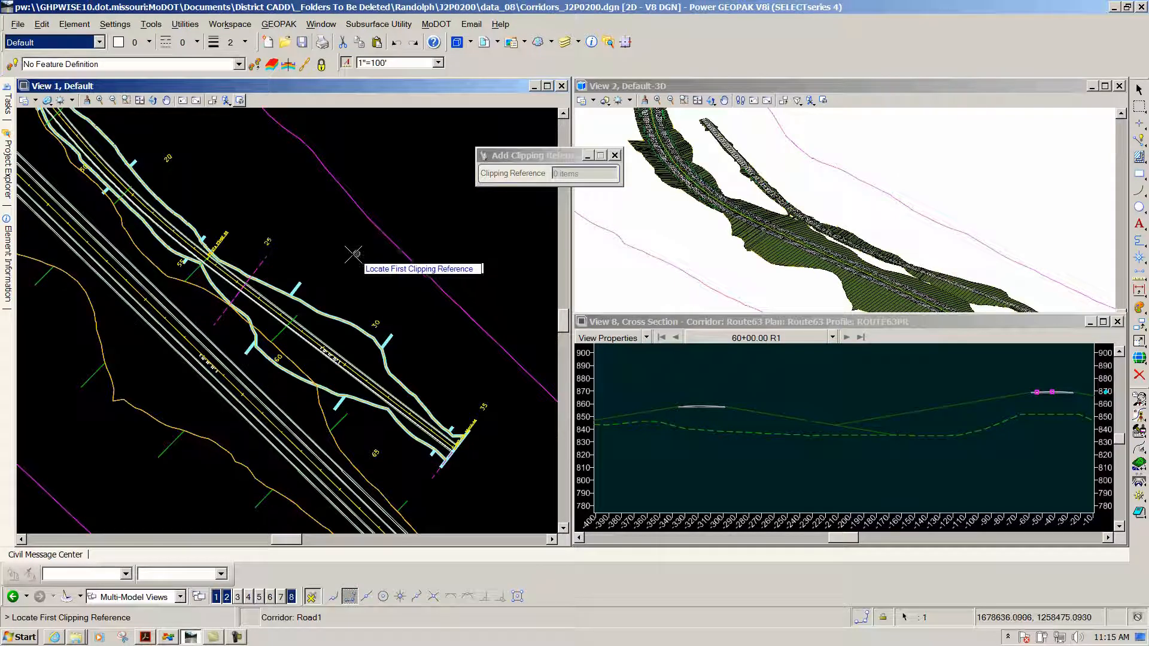
click(338, 424)
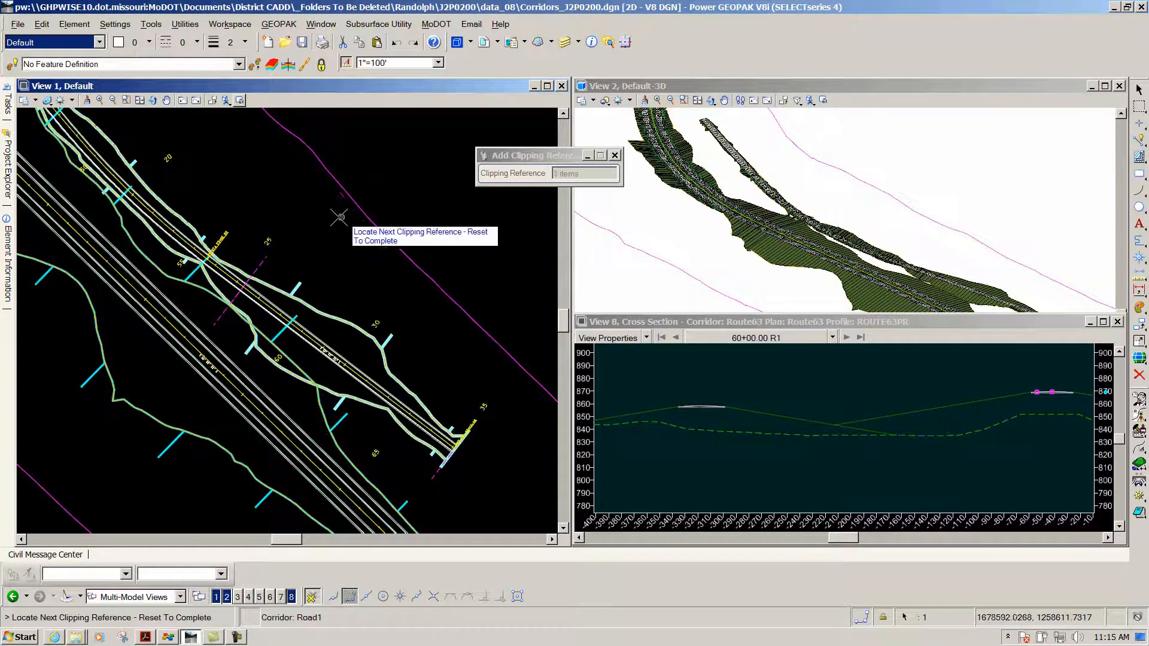
right_click(332, 240)
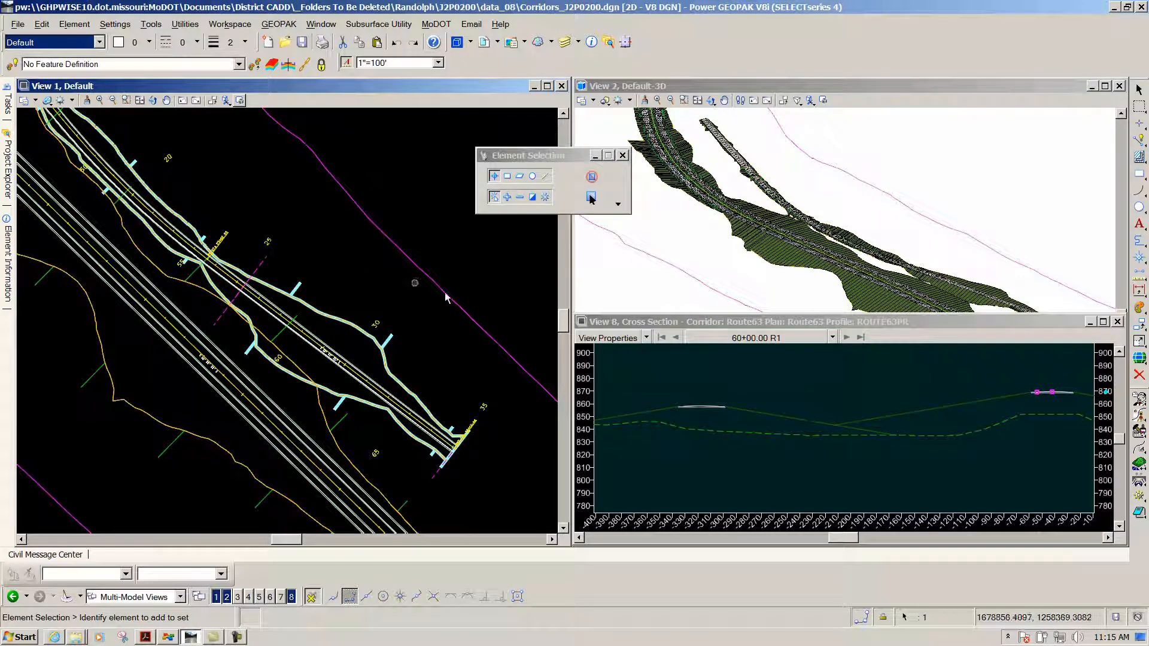
- Return the cross section to station 60+00 and examine where the Route63 and Road1 side slopes meet
click(674, 338)
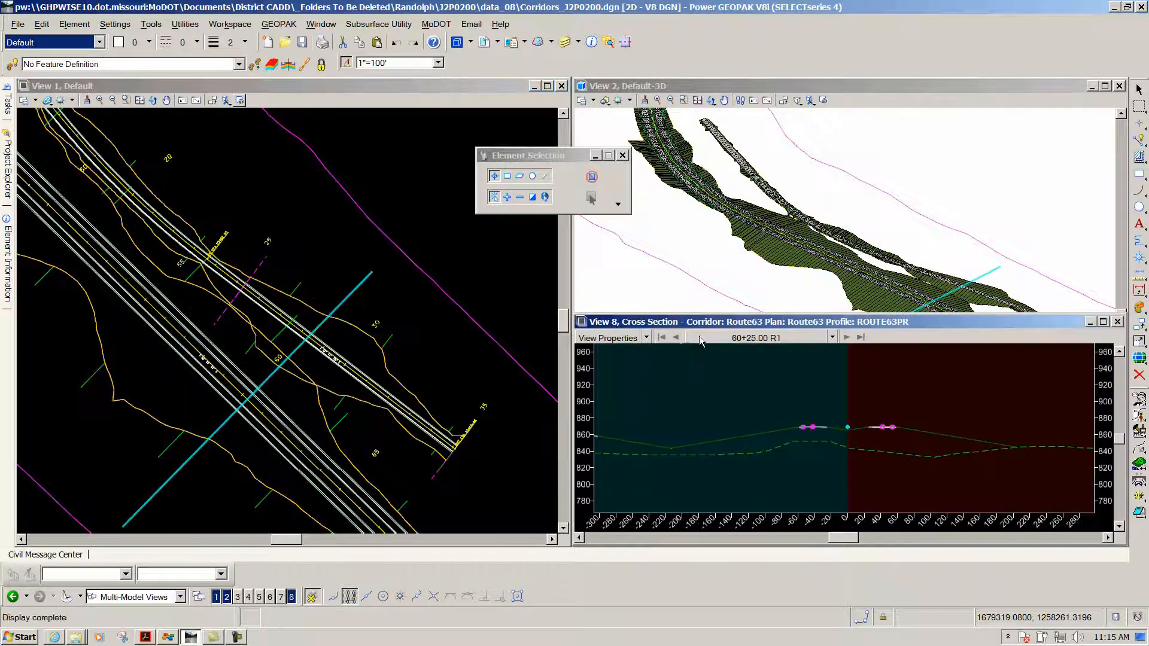
click(672, 339)
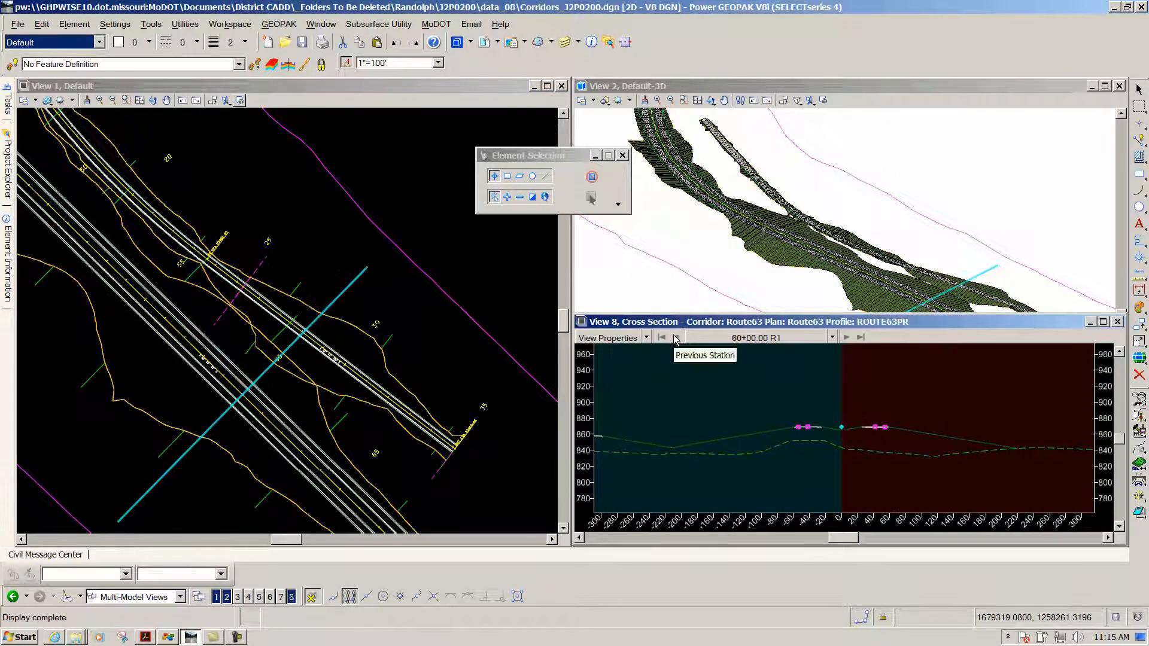
scroll(778, 455, up, 7)
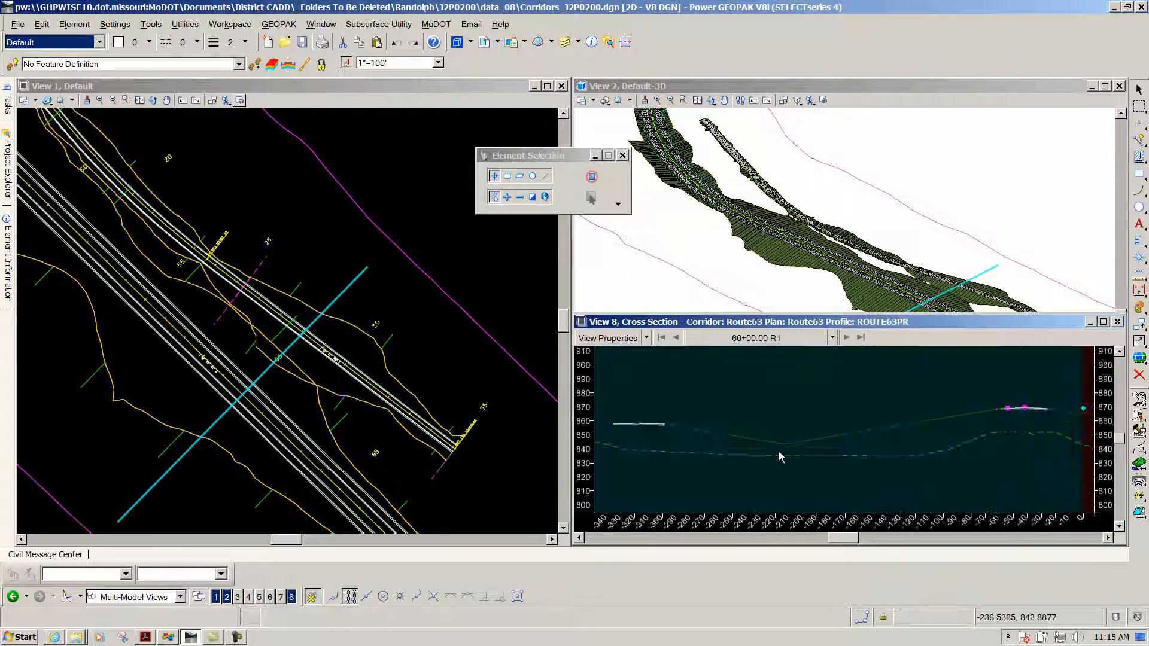
scroll(778, 452, down, 5)
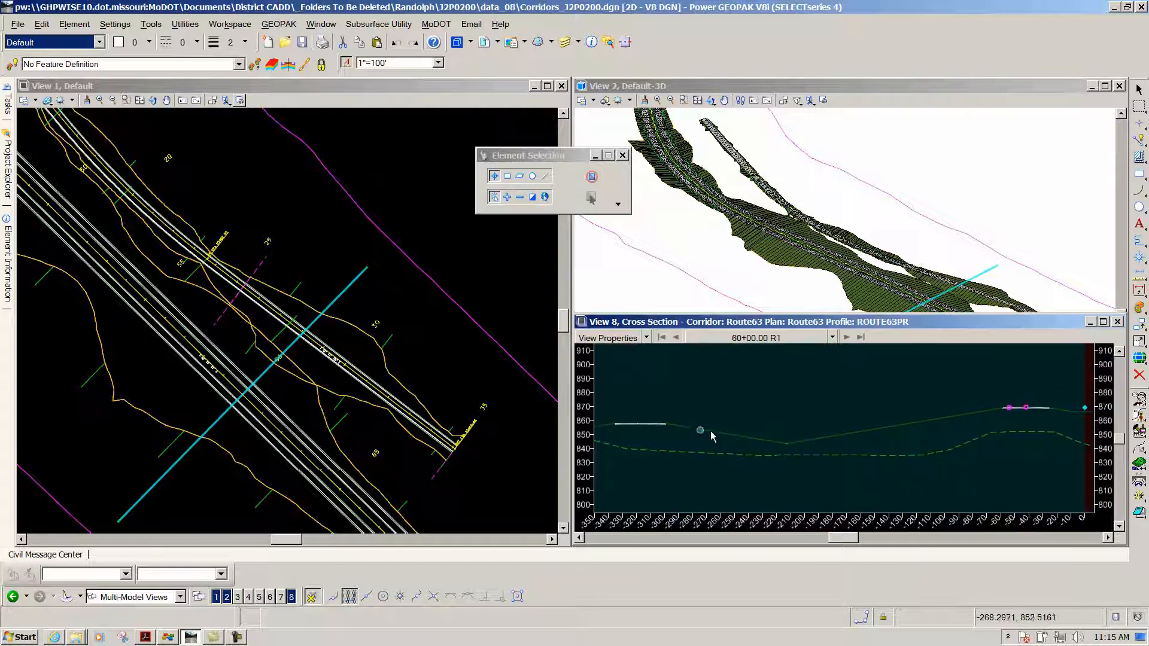
mouse_move(736, 441)
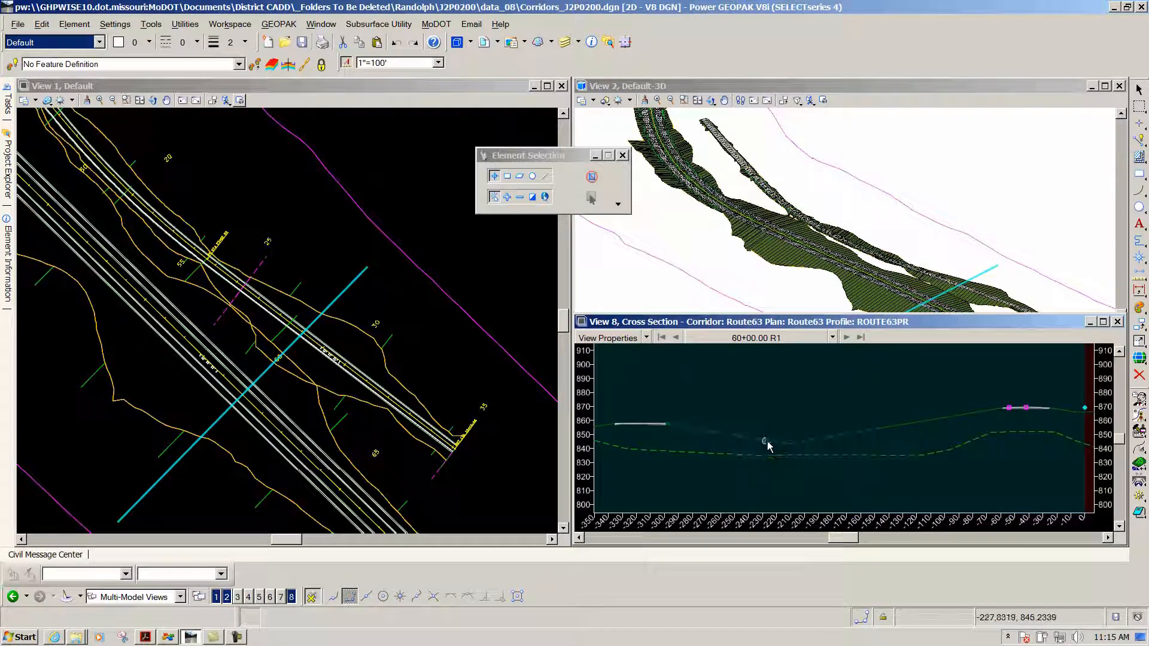